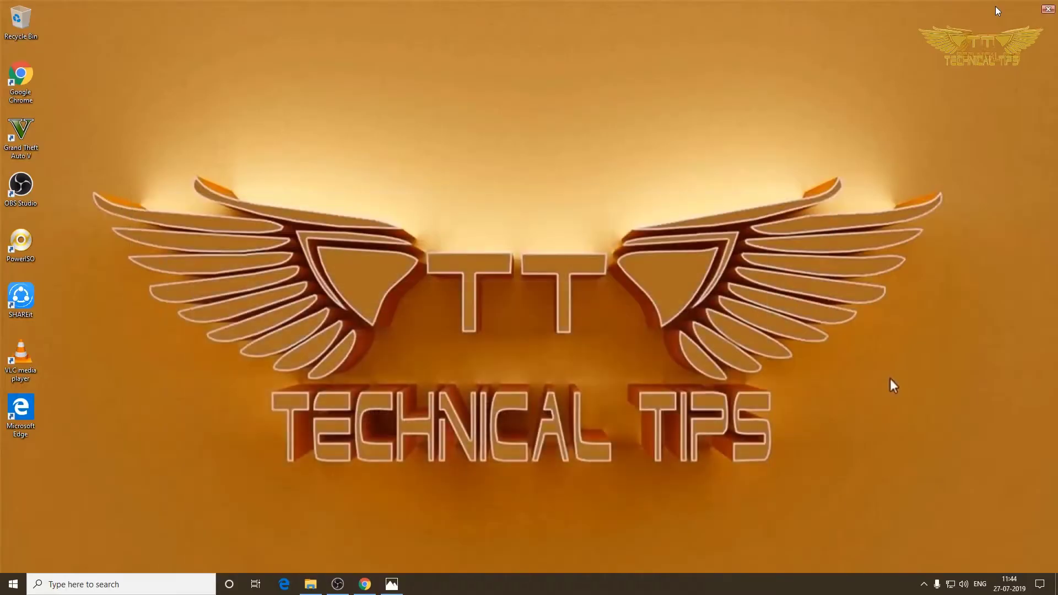
Confirm Chrome 75.0.3770.142 is up to date in About Chrome, then close and relaunch Chrome
{"action": "double_click", "coordinate": [21, 92]}
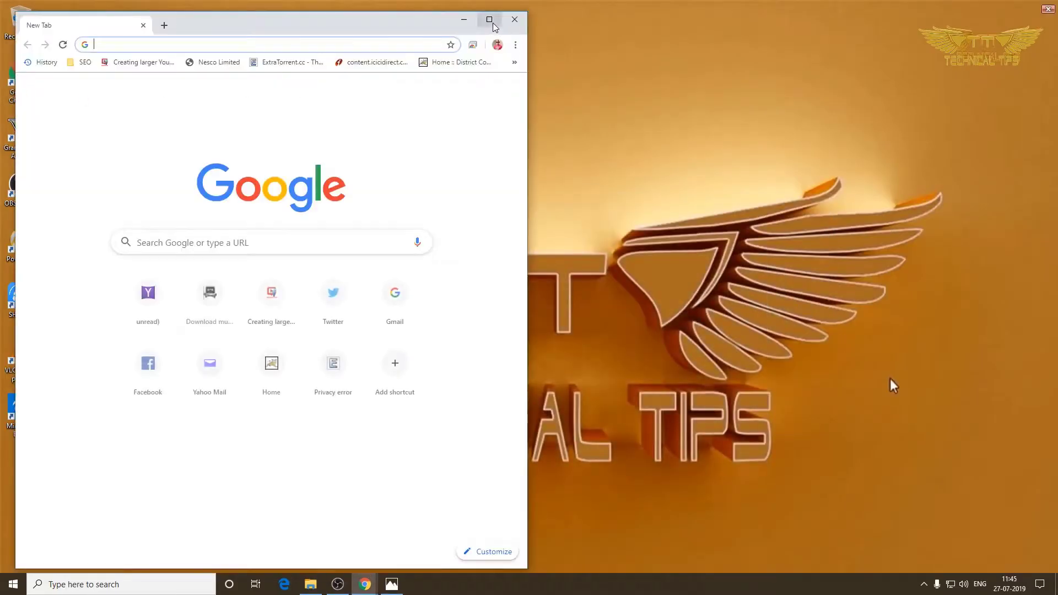
{"action": "left_click", "coordinate": [489, 20]}
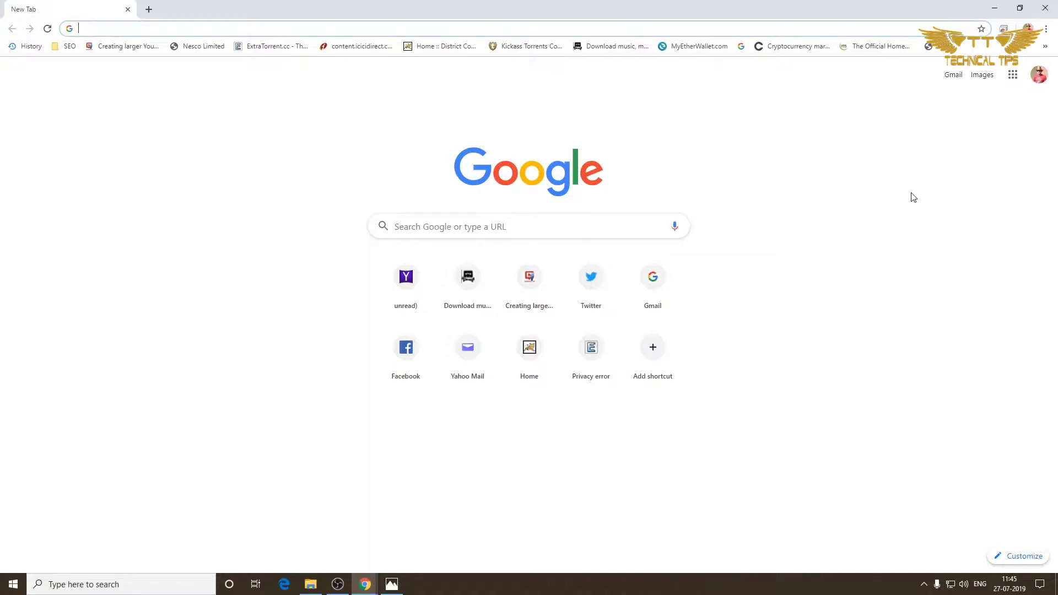
{"action": "left_click", "coordinate": [1047, 29]}
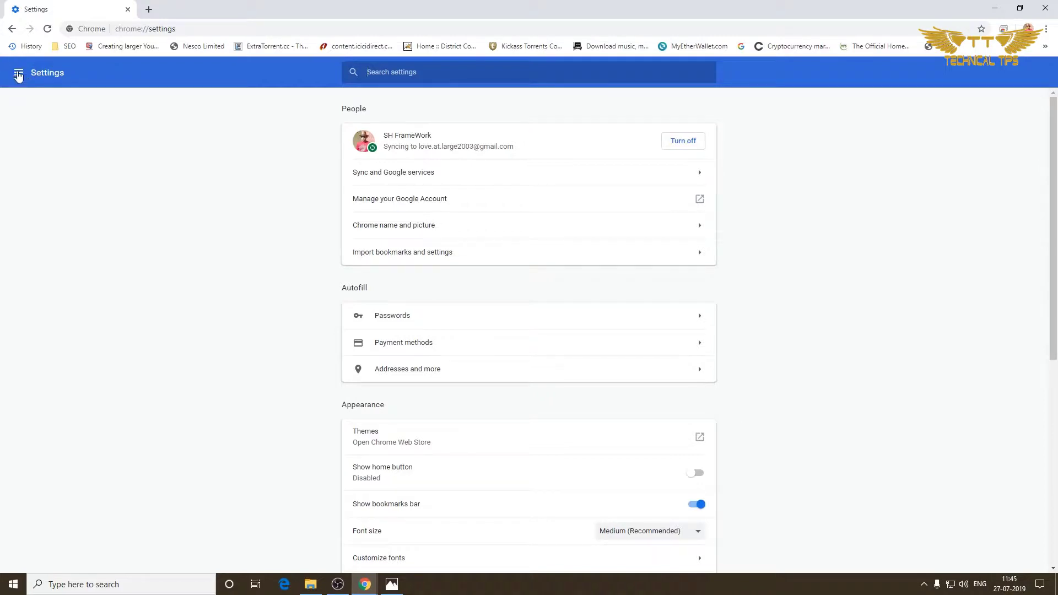
{"action": "left_click", "coordinate": [19, 75]}
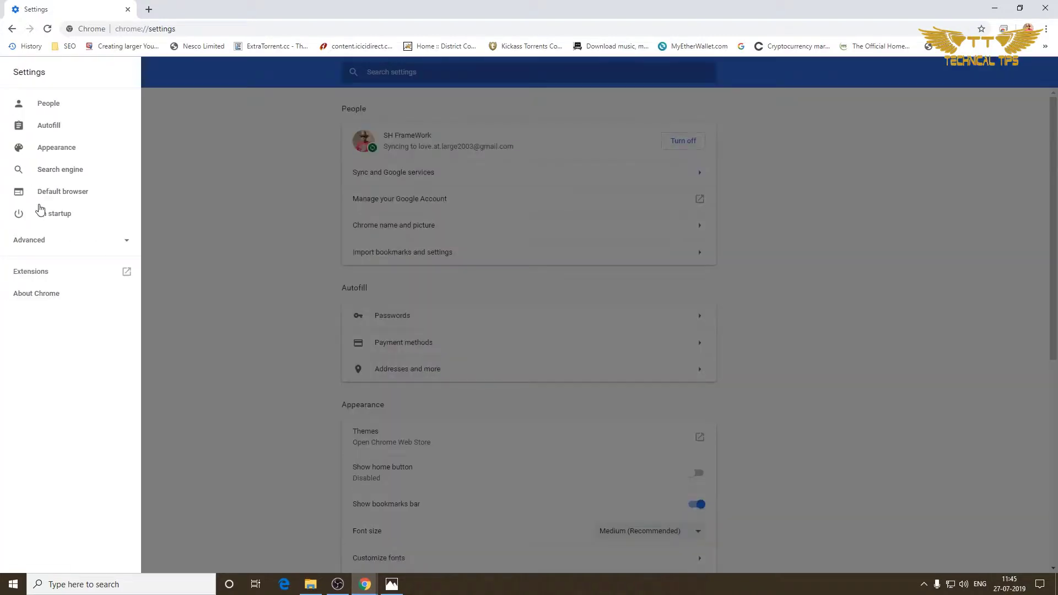
{"action": "left_click", "coordinate": [40, 300]}
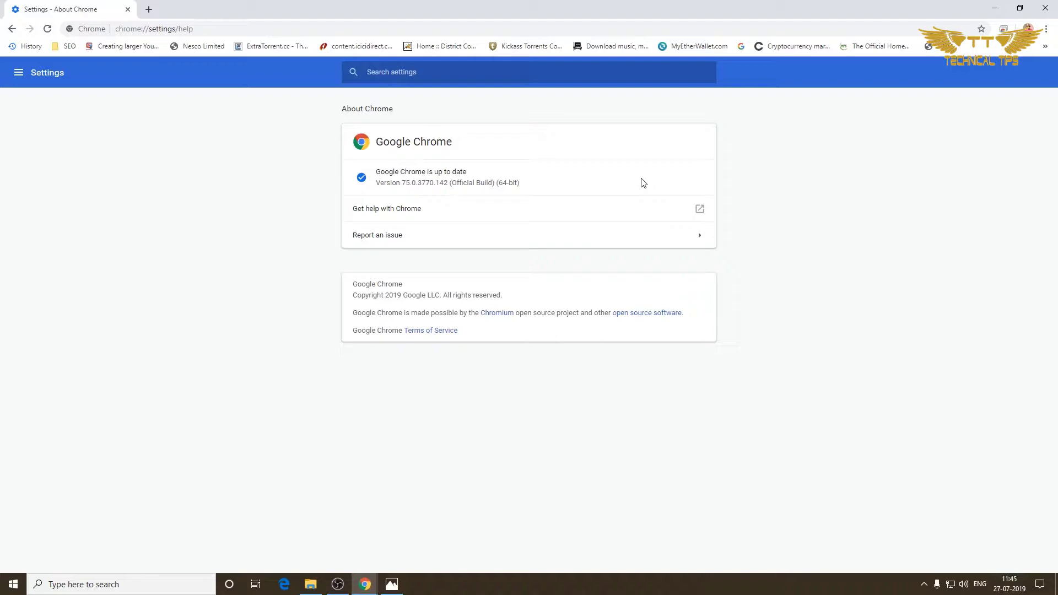
{"action": "left_click", "coordinate": [1047, 9]}
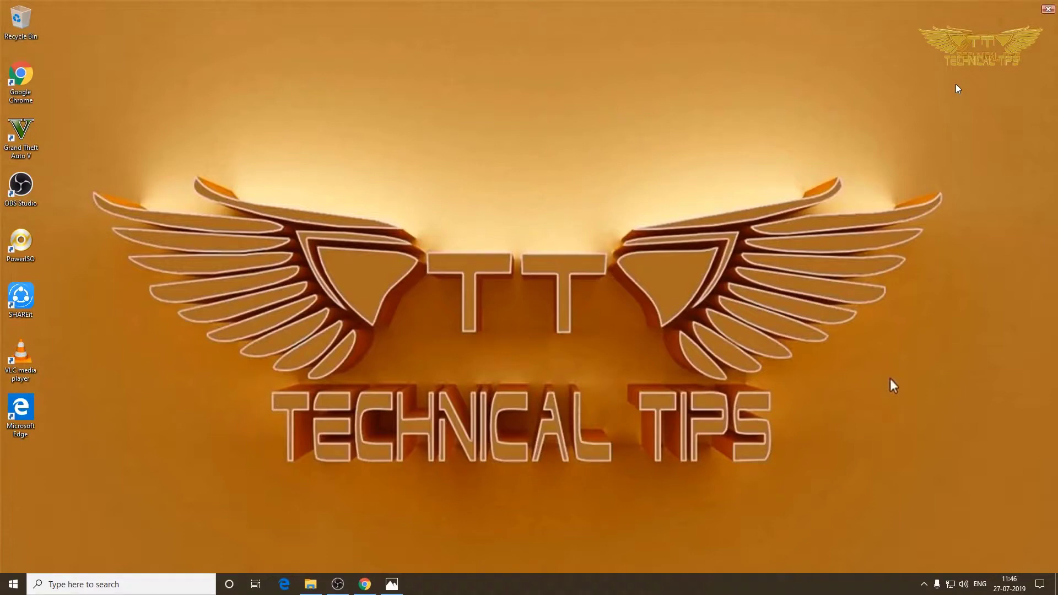
{"action": "double_click", "coordinate": [23, 79]}
Maximize Chrome, paste chrome://net-internals into the address bar to flush socket pools, then close Chrome
{"action": "left_click", "coordinate": [503, 17]}
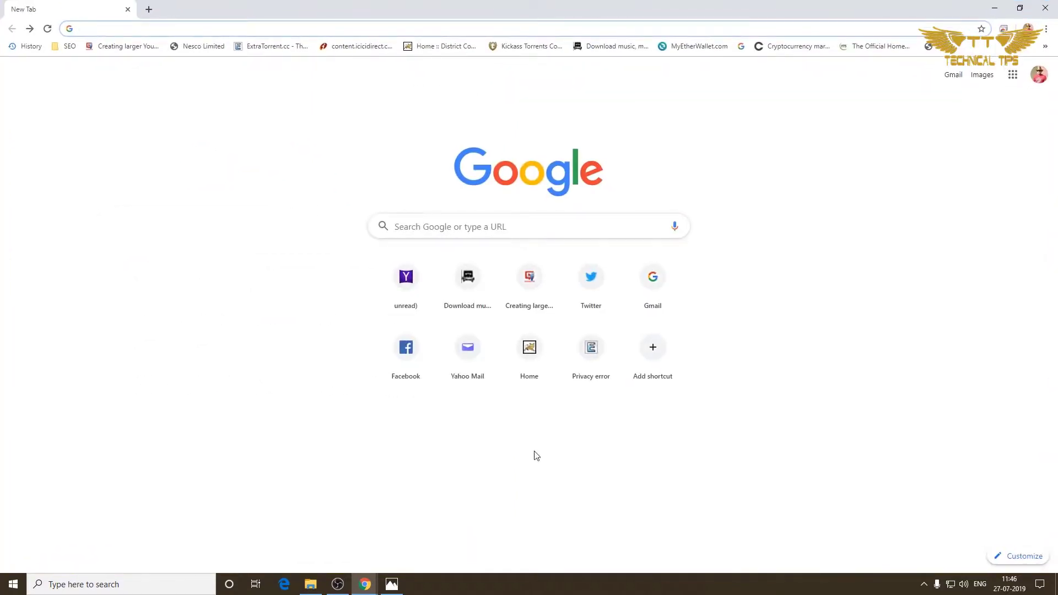
{"action": "right_click", "coordinate": [233, 27]}
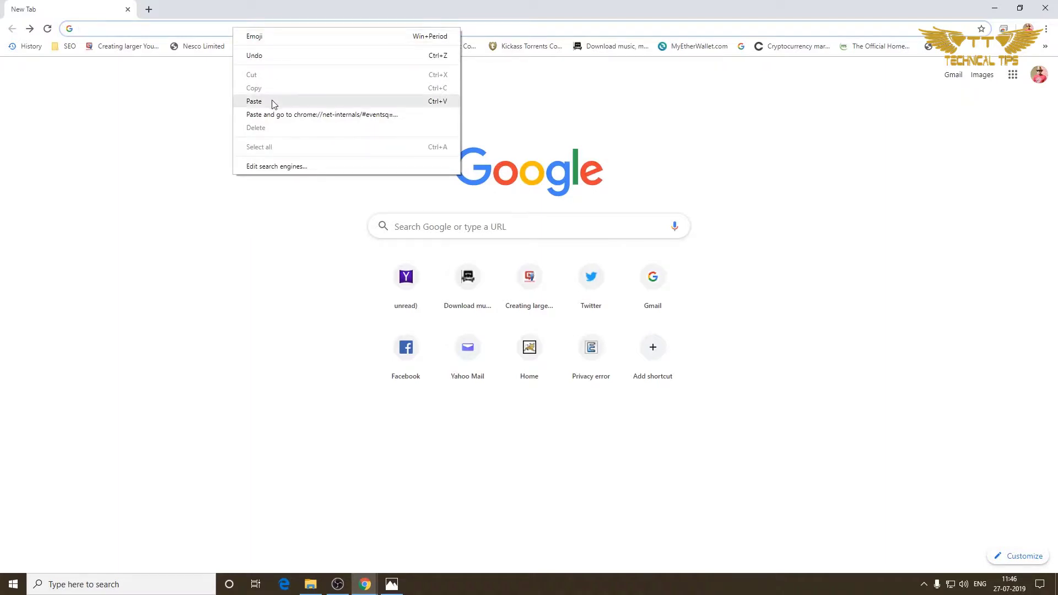
{"action": "left_click", "coordinate": [254, 101]}
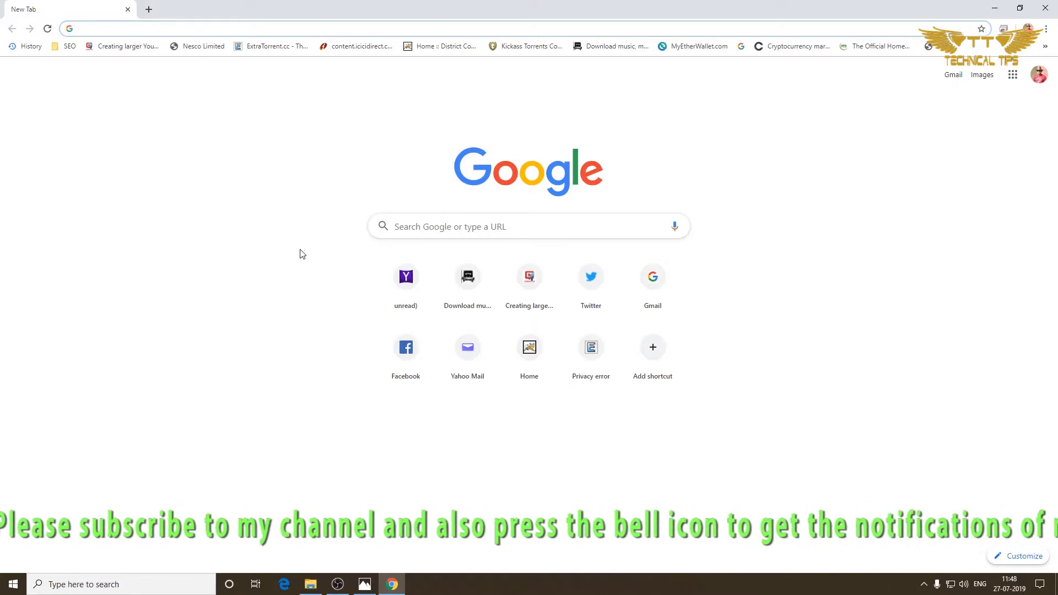
{"action": "left_click", "coordinate": [1045, 9]}
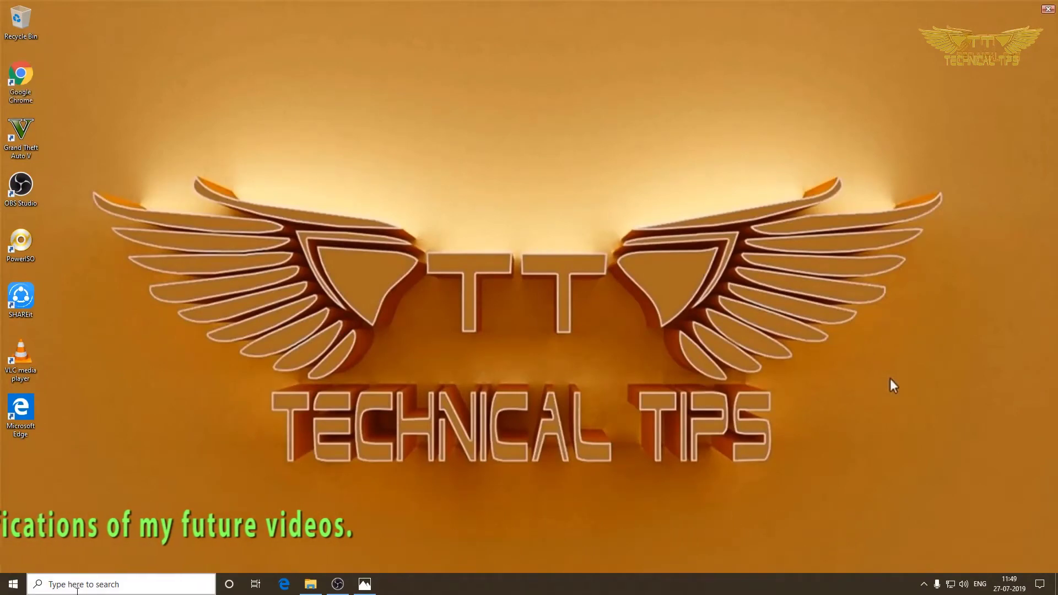
Search for cmd and launch Command Prompt as administrator, approving the UAC prompt
{"action": "left_click", "coordinate": [74, 585]}
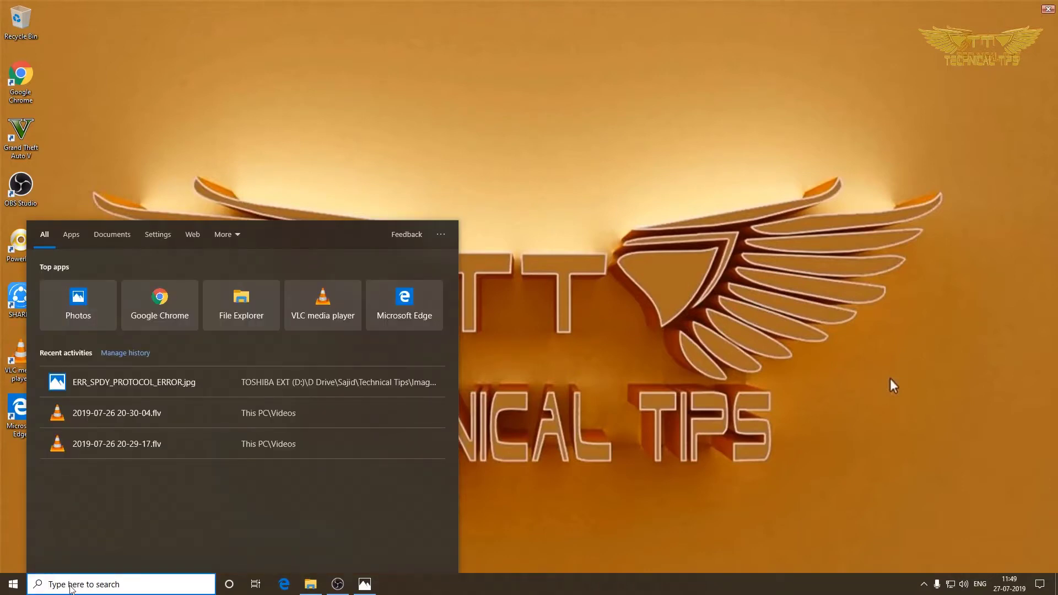
{"action": "type", "text": "cmd"}
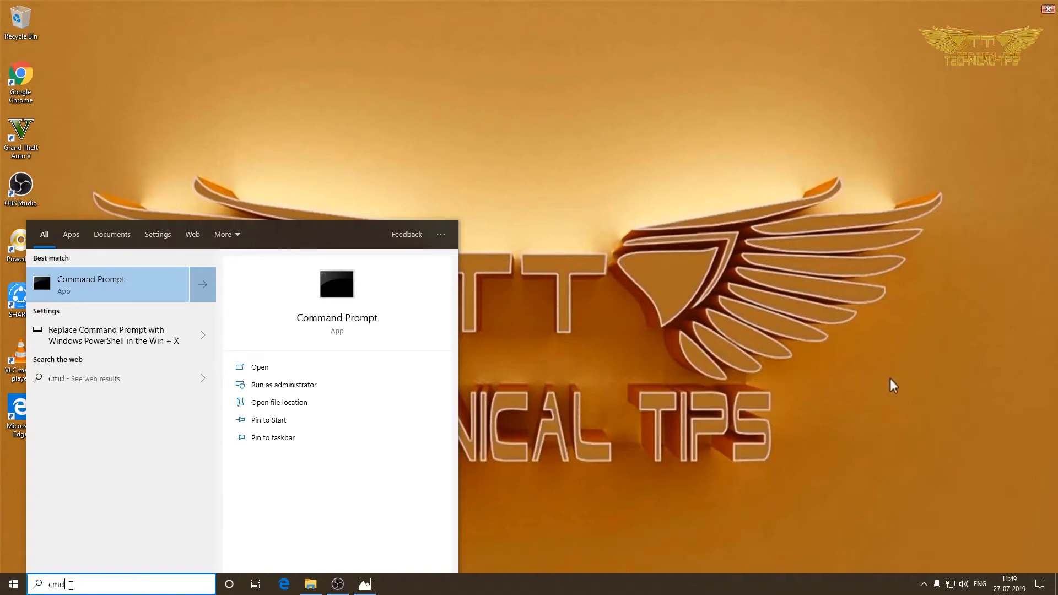
{"action": "right_click", "coordinate": [122, 286]}
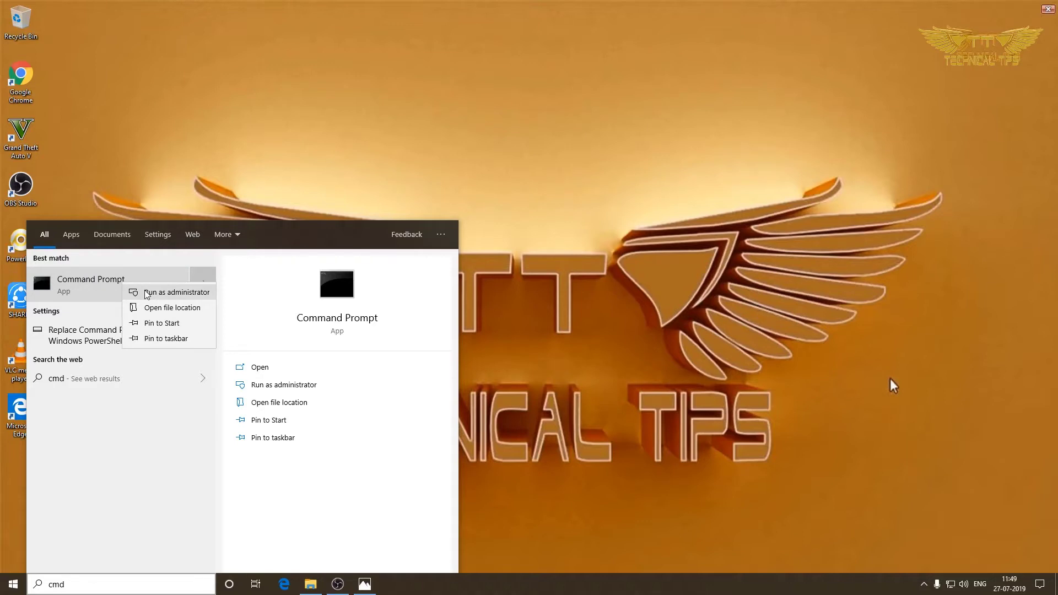
{"action": "left_click", "coordinate": [145, 293]}
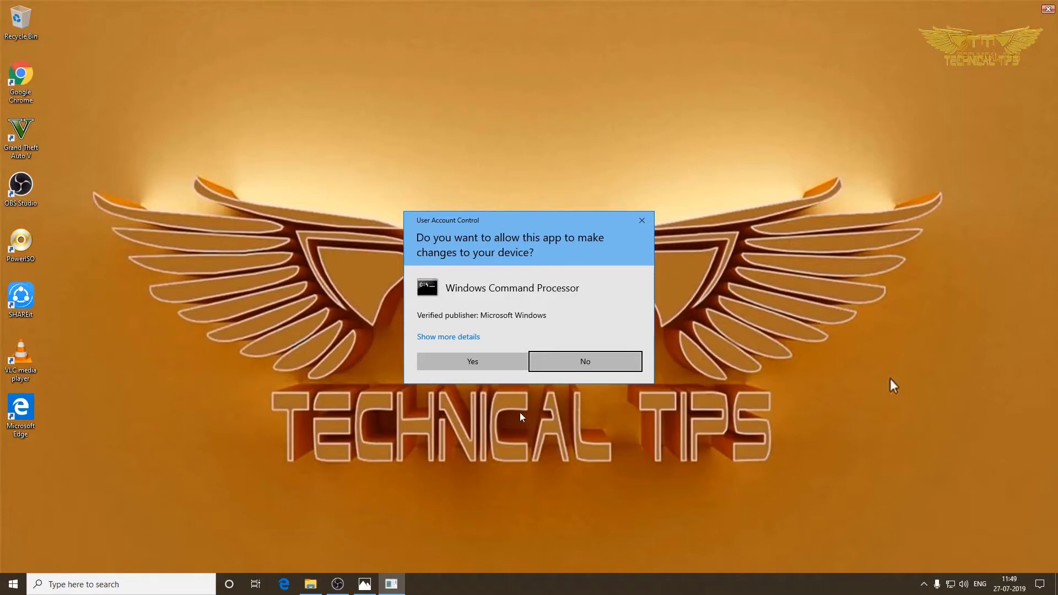
{"action": "left_click", "coordinate": [479, 365]}
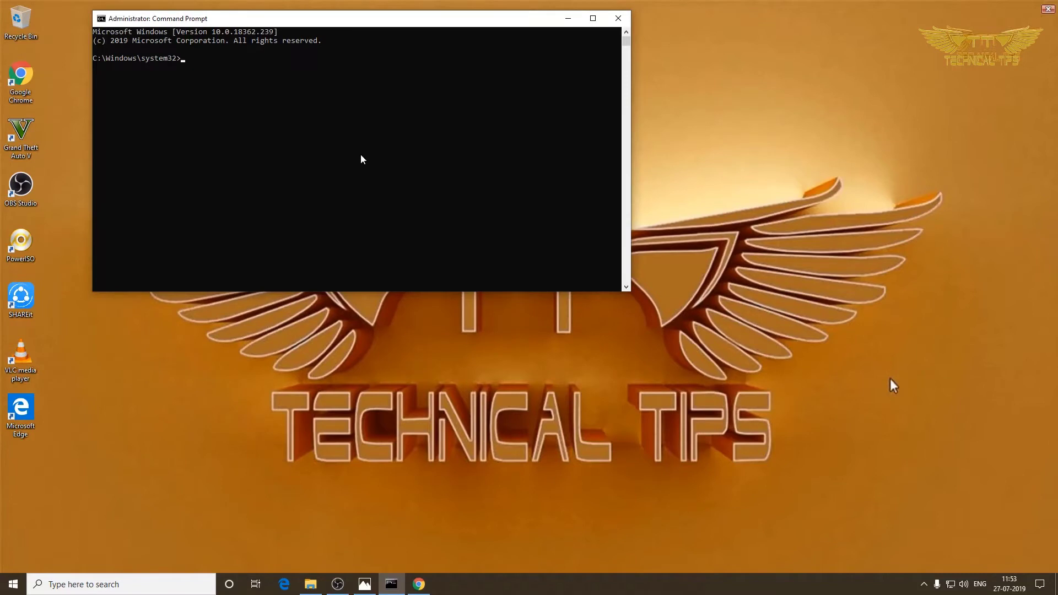
{"action": "type", "text": "ipc"}
{"action": "type", "text": "onf"}
{"action": "type", "text": "ig "}
{"action": "type", "text": "/f"}
{"action": "type", "text": "lus"}
{"action": "type", "text": "hdns"}
Run ipconfig /flushdns to clear the DNS resolver cache
{"action": "key", "text": "Return"}
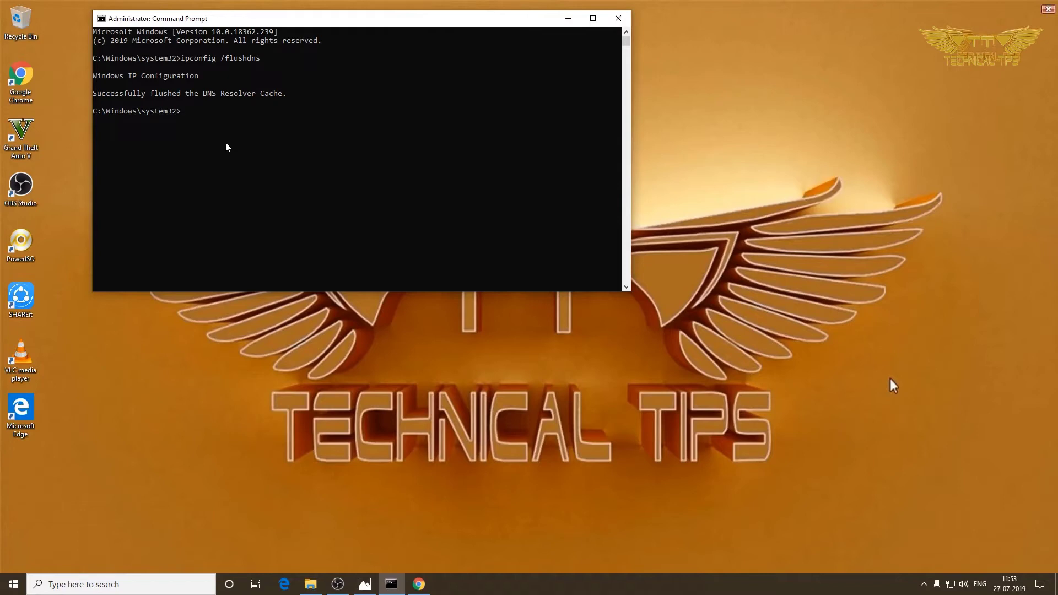
{"action": "type", "text": "ip"}
Run ipconfig /release and then ipconfig /renew to get IPv4 address 192.168.1.100
{"action": "key", "text": "Return"}
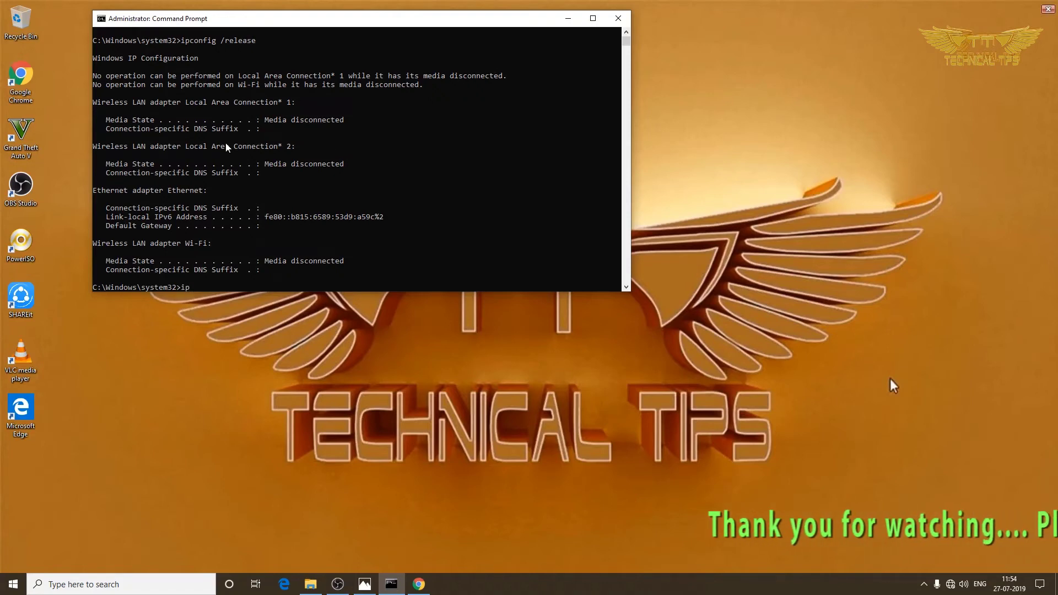
{"action": "type", "text": "ipconfi"}
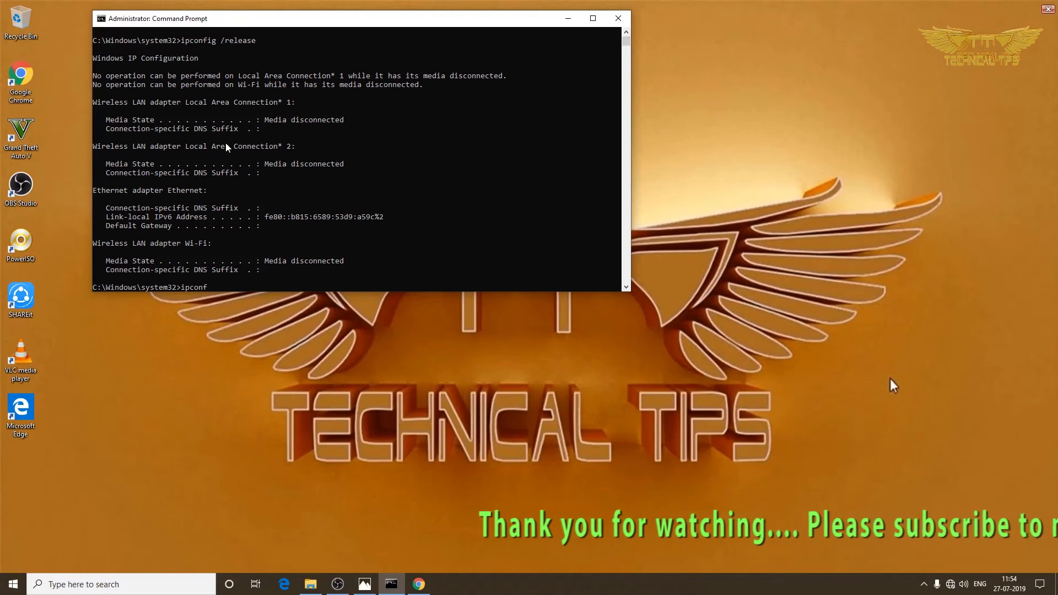
{"action": "type", "text": "g"}
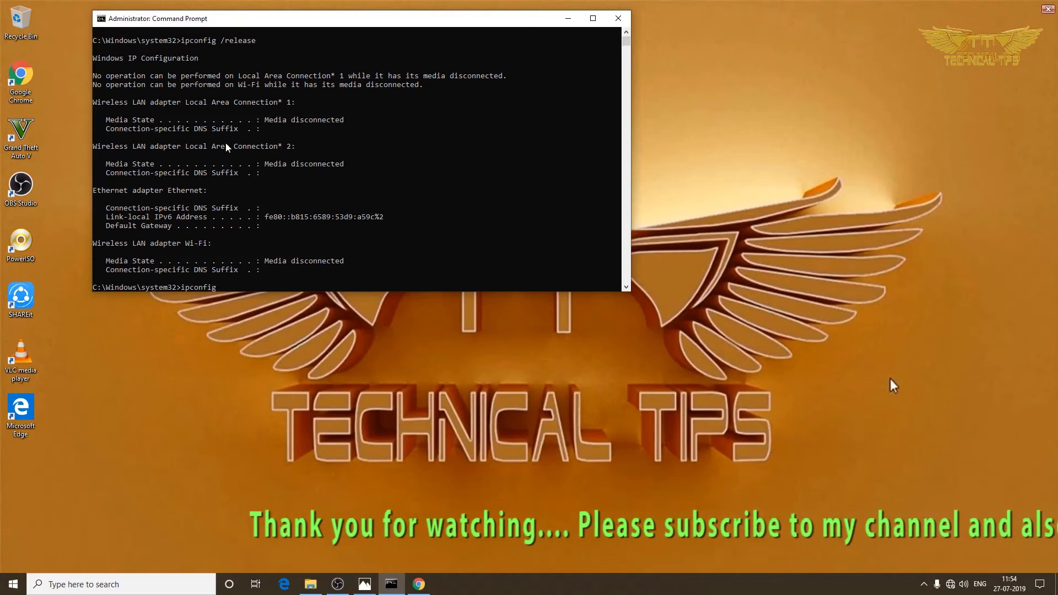
{"action": "type", "text": " /re"}
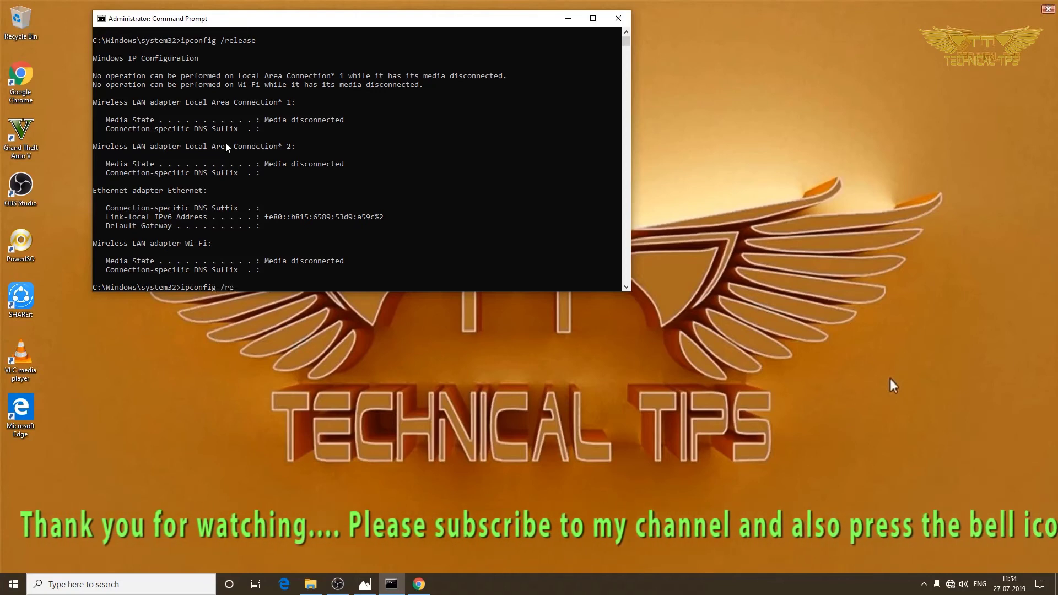
{"action": "type", "text": "new"}
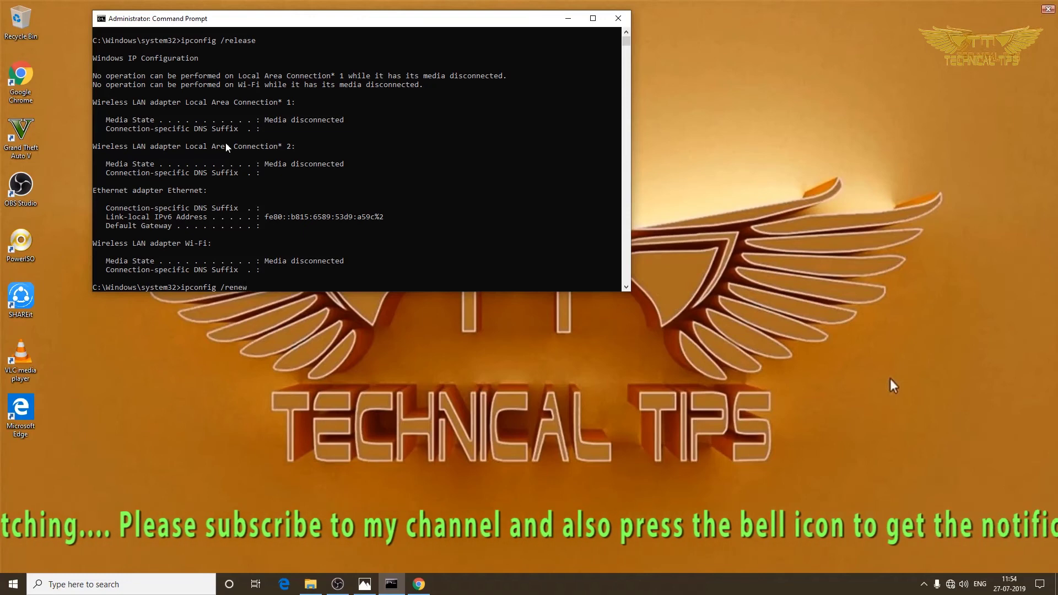
{"action": "key", "text": "Return"}
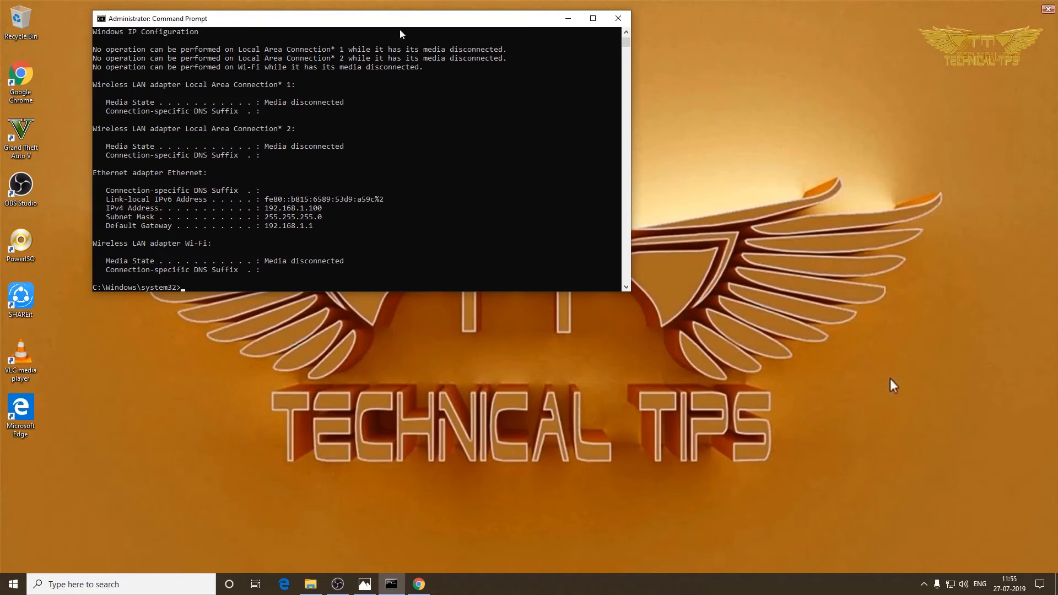
Close the admin Command Prompt, maximize Chrome, then close Chrome
{"action": "left_click", "coordinate": [617, 19]}
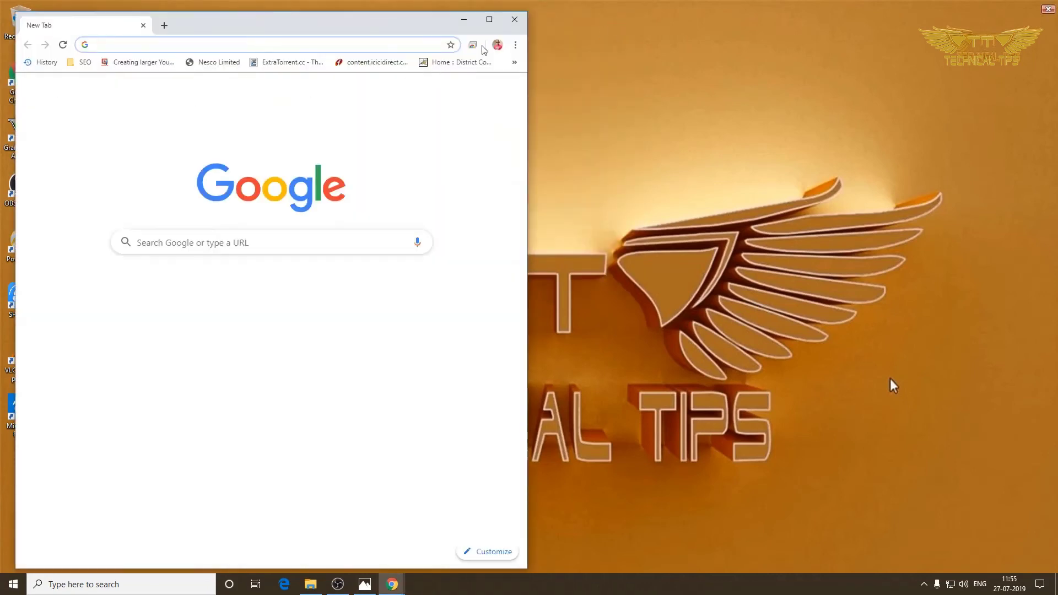
{"action": "left_click", "coordinate": [487, 25]}
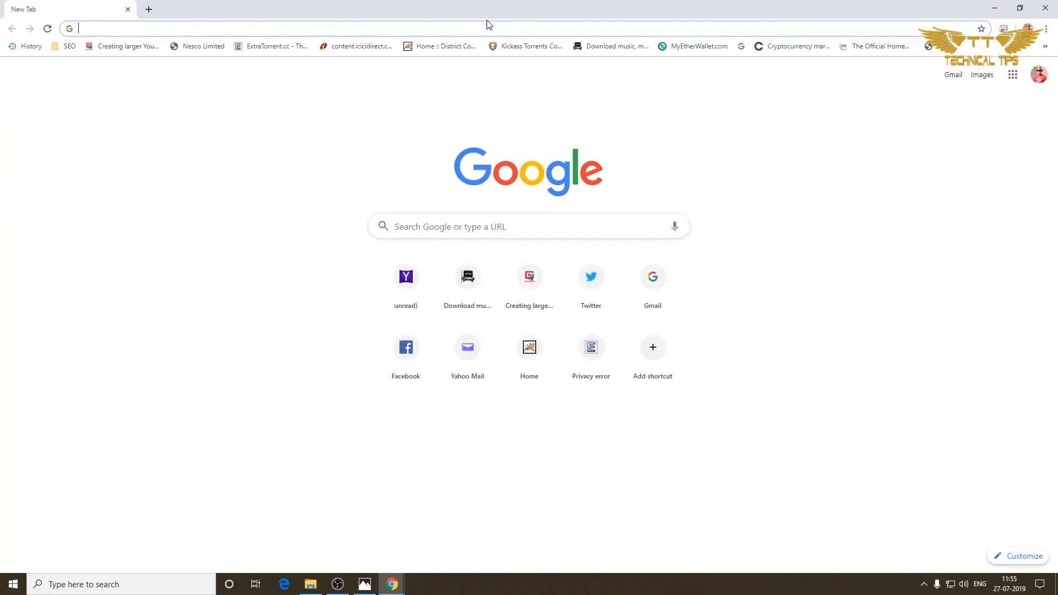
{"action": "left_click", "coordinate": [1044, 10]}
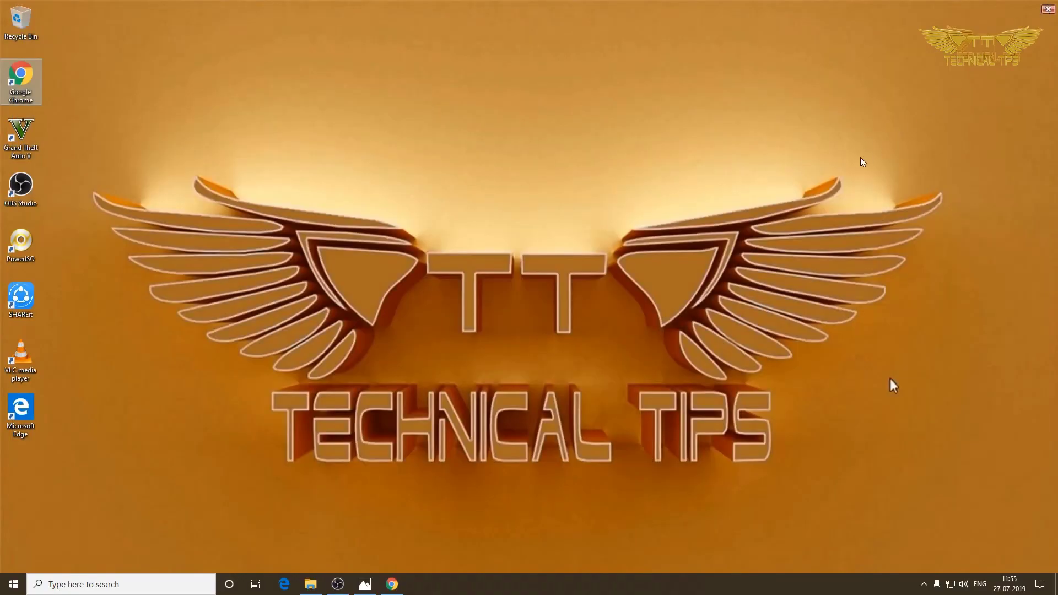